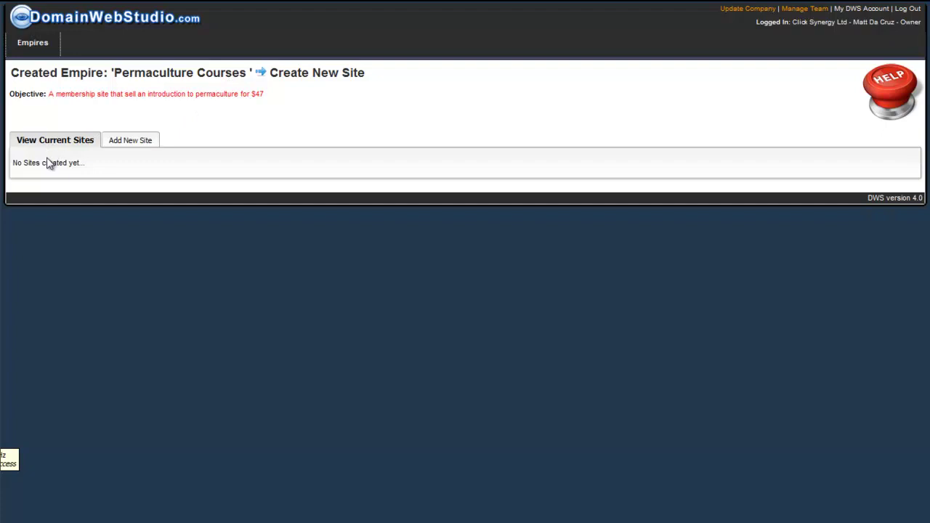
# Start a new site profile in the Permaculture Courses empire and set the primary targeted keyword to "permaculture courses".
pyautogui.click(146, 142)
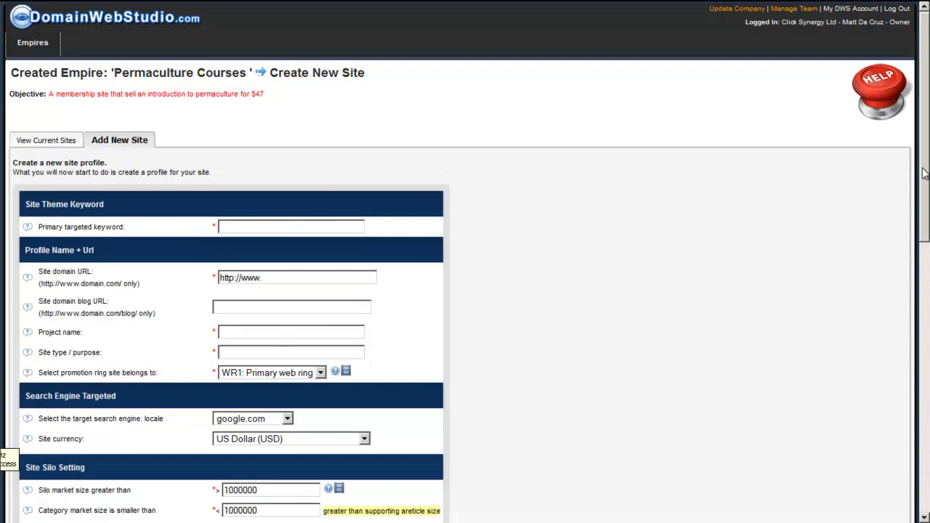
pyautogui.scroll(-4, 924, 107)
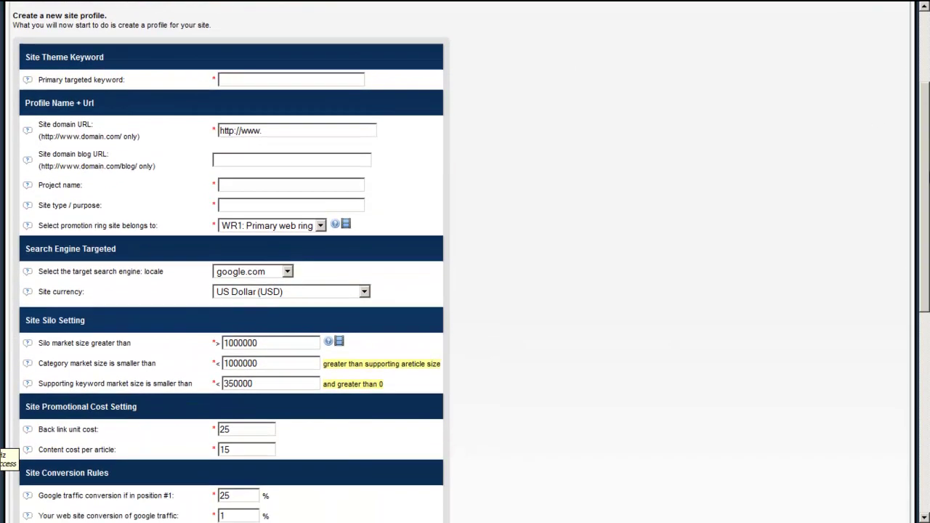
pyautogui.scroll(-8, 465, 261)
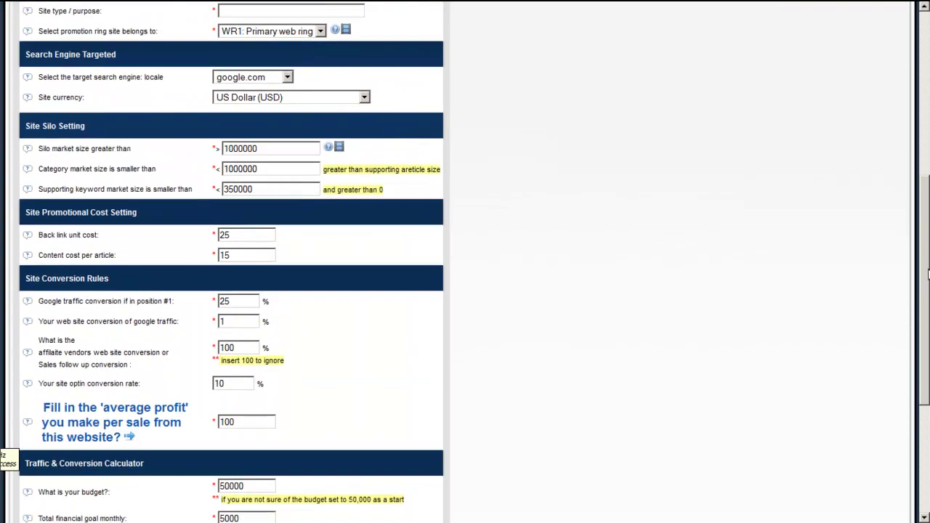
pyautogui.scroll(10, 925, 141)
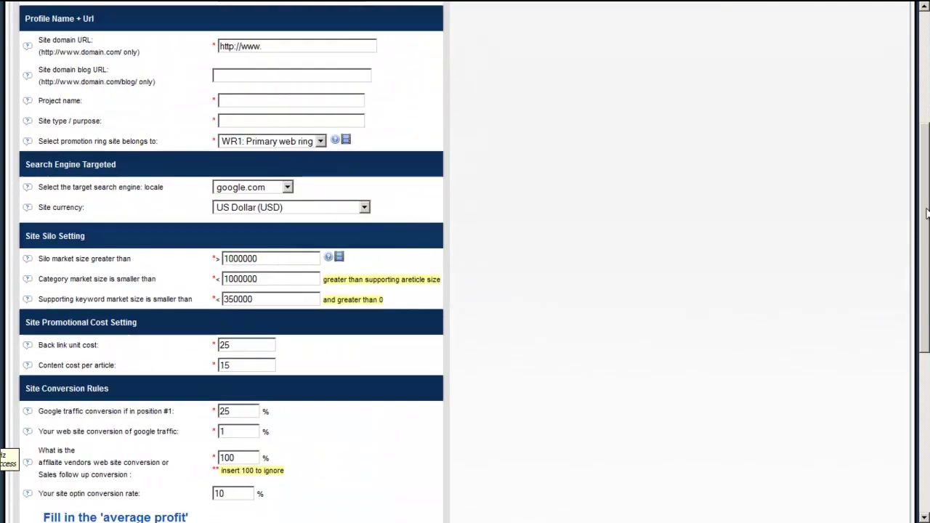
pyautogui.scroll(2, 925, 142)
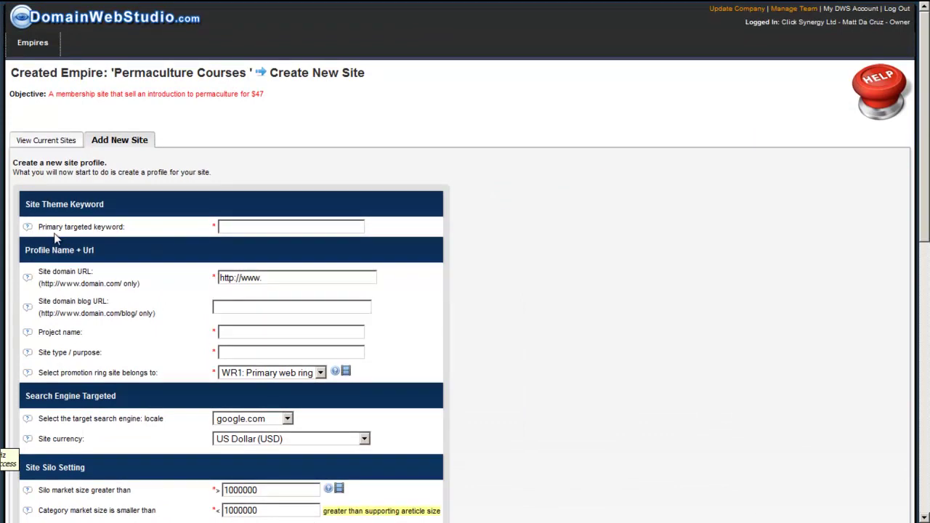
pyautogui.moveTo(27, 230)
pyautogui.write('pe')
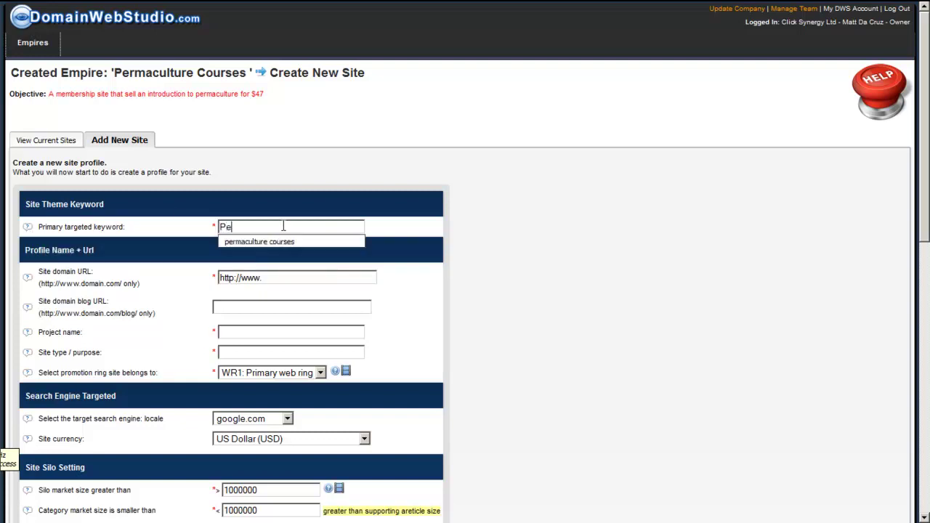
pyautogui.click(266, 243)
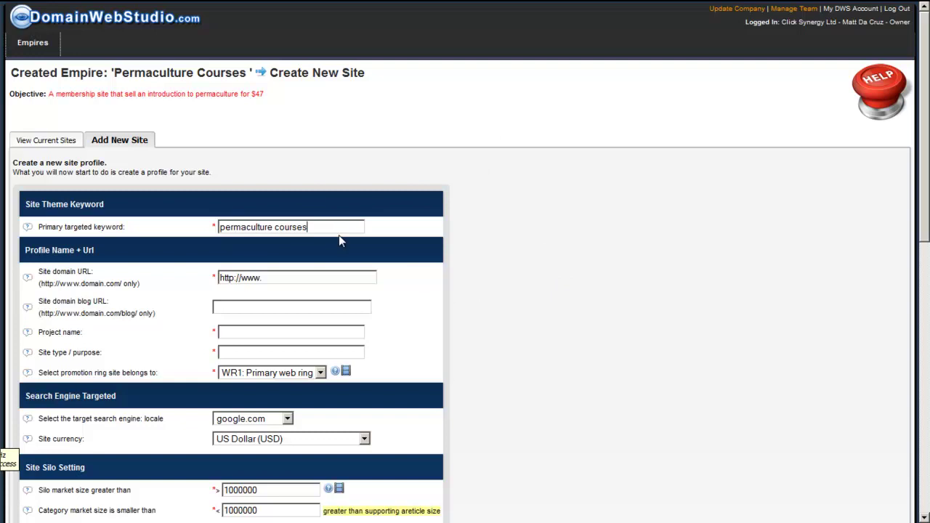
pyautogui.click(291, 278)
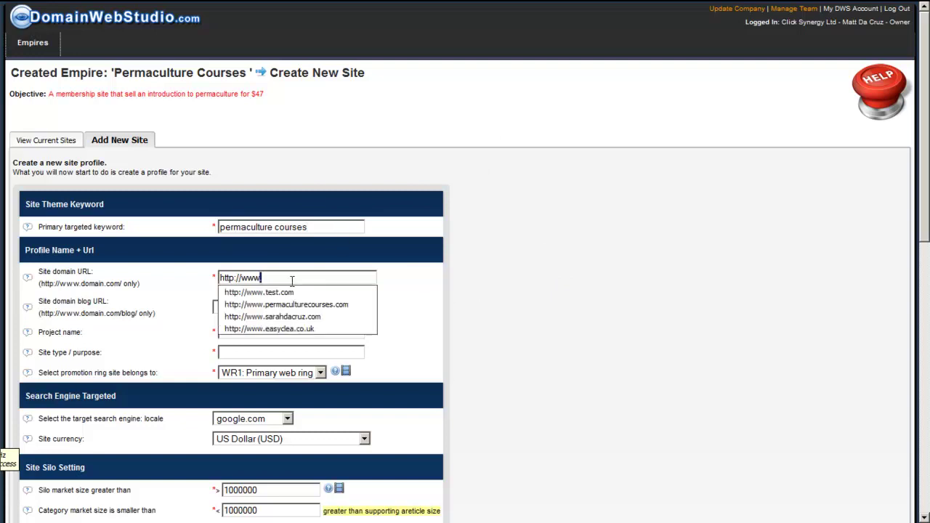
pyautogui.click(298, 305)
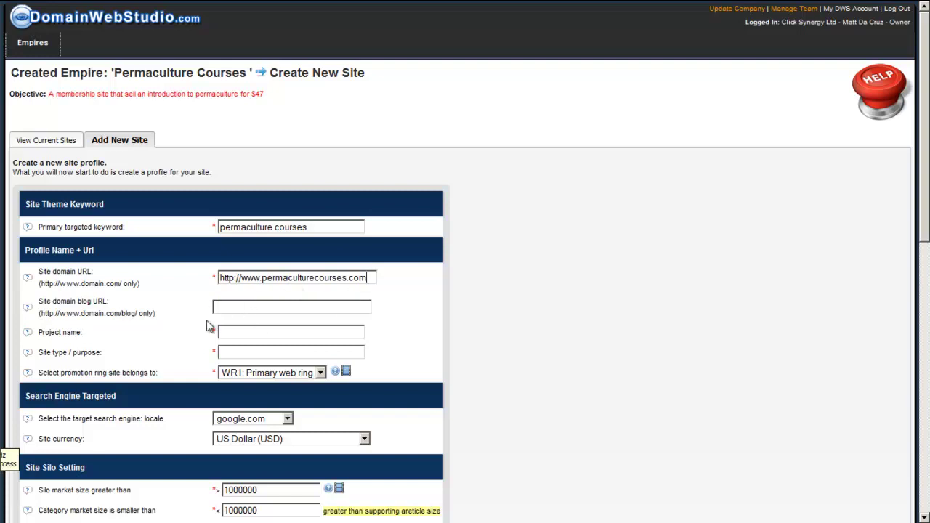
pyautogui.click(231, 331)
pyautogui.click(232, 330)
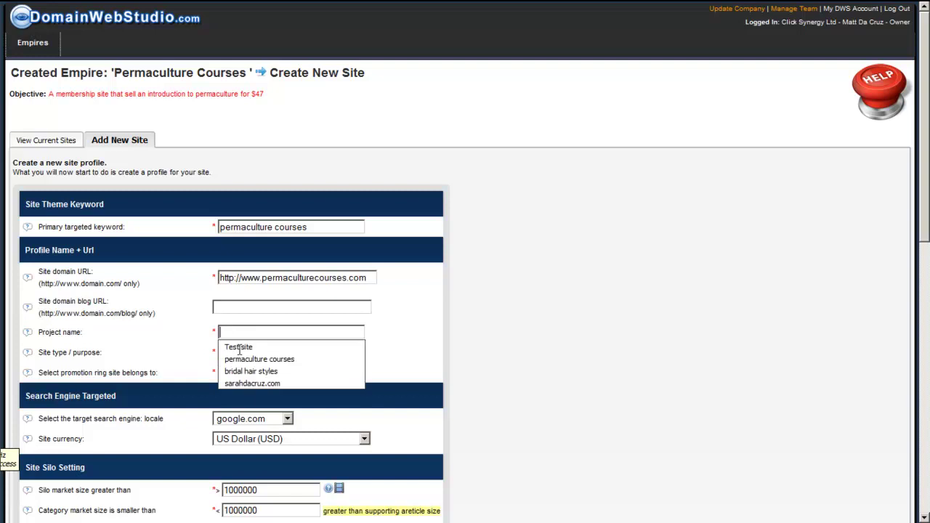
pyautogui.click(245, 359)
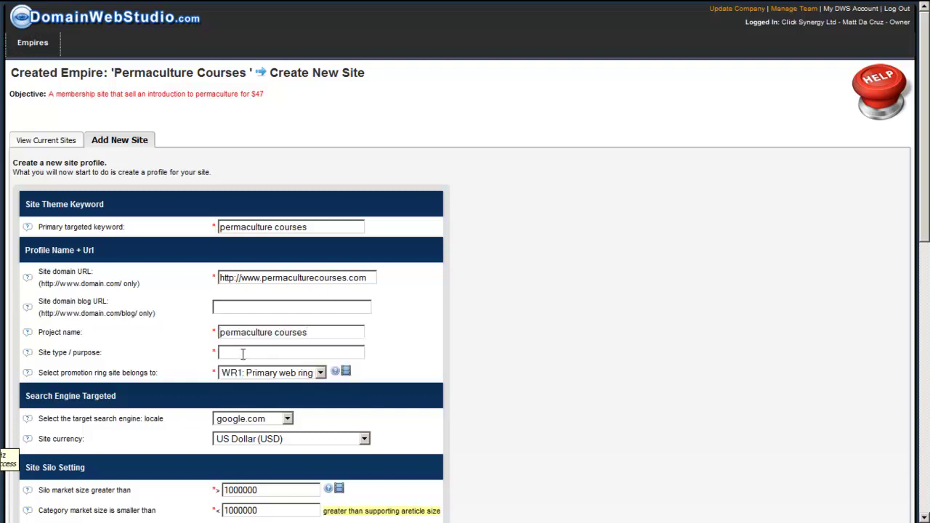
# Set the site type / purpose to "memebership site", leaving the blog URL blank.
pyautogui.click(311, 332)
pyautogui.click(297, 307)
pyautogui.click(244, 353)
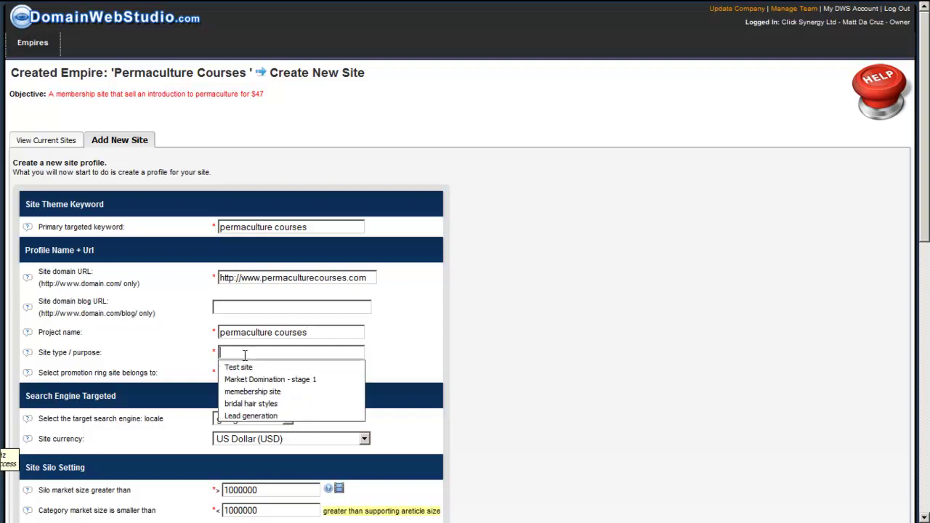
pyautogui.click(252, 390)
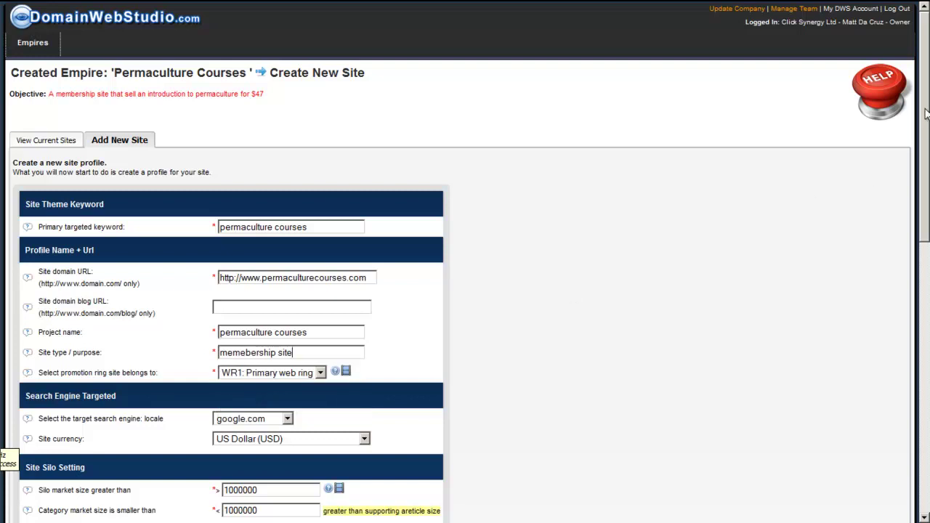
# Review the silo market size and back link cost settings, and set the content cost per article to 35.
pyautogui.moveTo(927, 113); pyautogui.dragTo(926, 228)
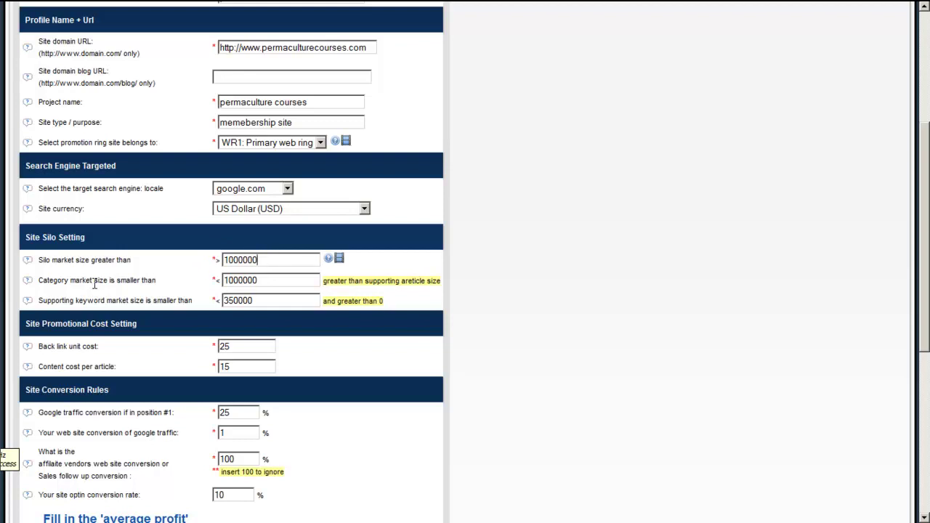
pyautogui.moveTo(257, 300); pyautogui.dragTo(218, 301)
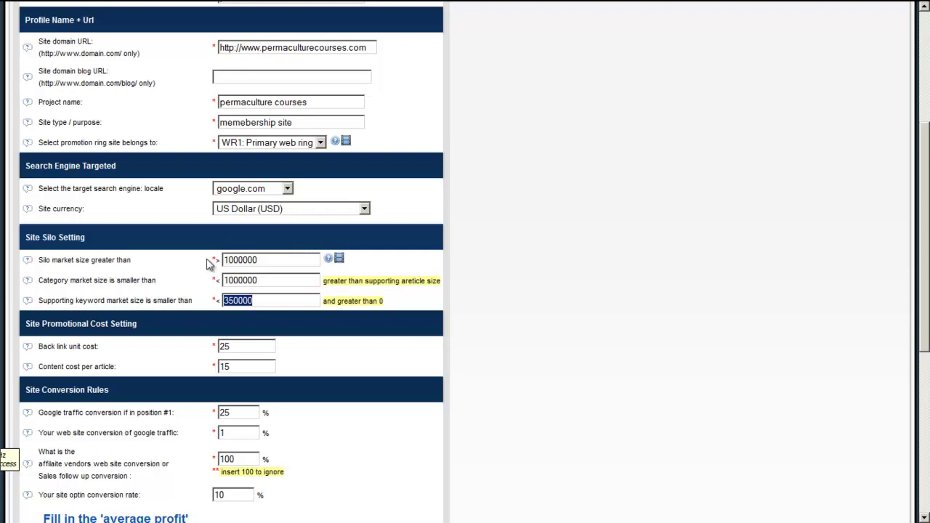
pyautogui.click(259, 301)
pyautogui.moveTo(238, 346); pyautogui.dragTo(219, 345)
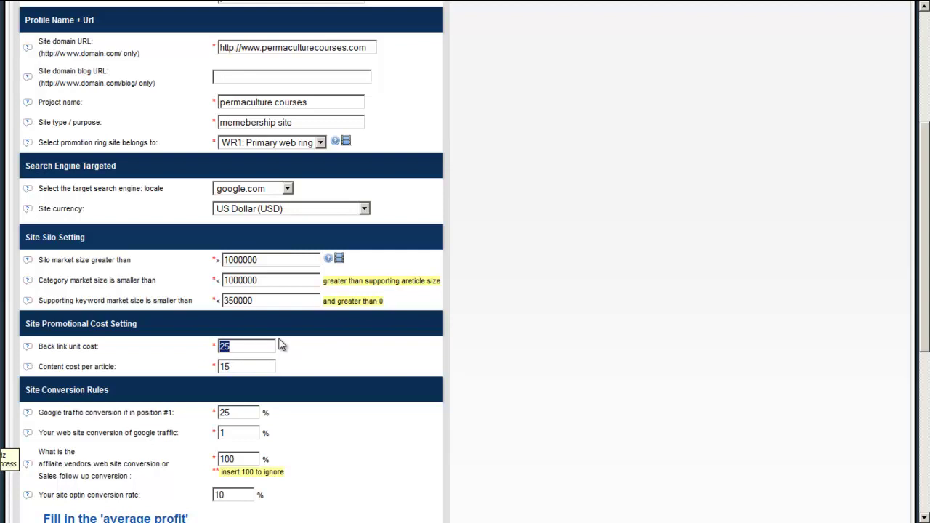
pyautogui.doubleClick(225, 345)
pyautogui.click(218, 361)
pyautogui.doubleClick(225, 366)
pyautogui.write('35')
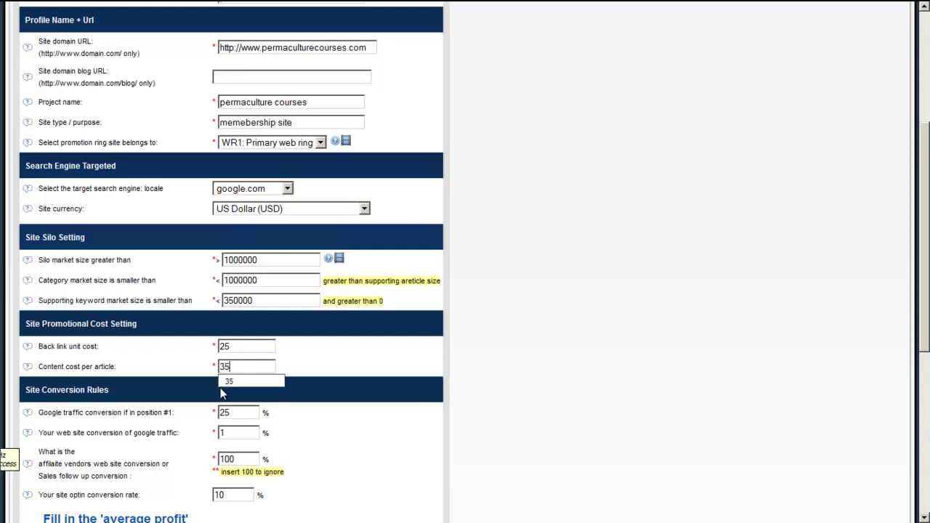
pyautogui.click(346, 351)
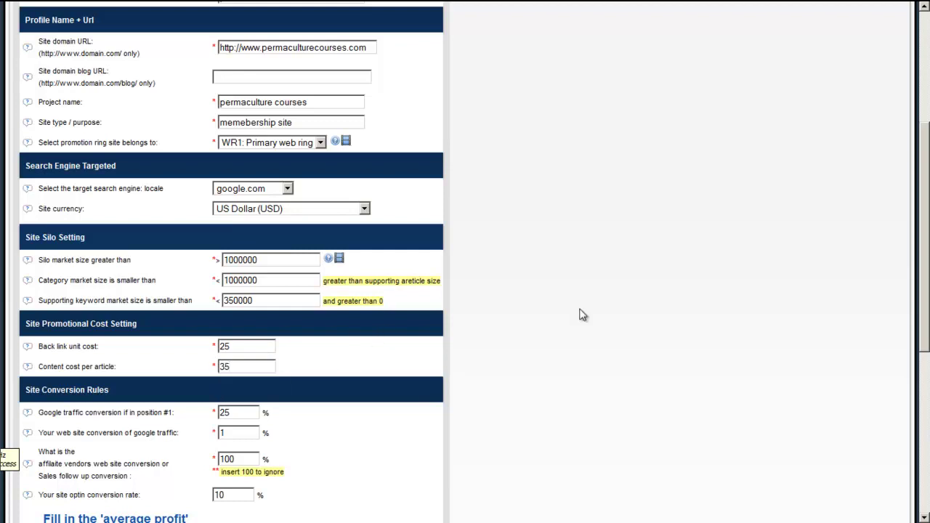
# Try .05 % as the web site conversion of Google traffic and set it back to 1 %.
pyautogui.moveTo(926, 201); pyautogui.dragTo(926, 322)
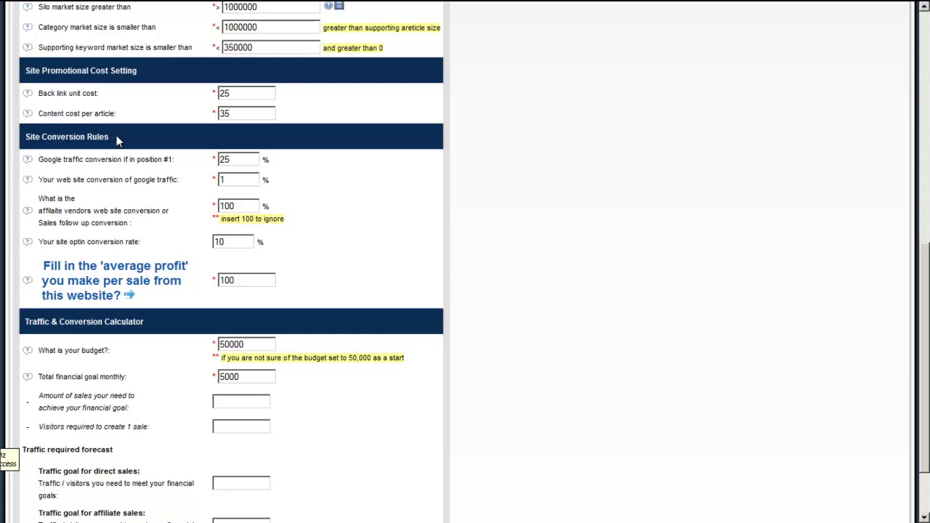
pyautogui.moveTo(245, 158); pyautogui.dragTo(219, 159)
pyautogui.click(256, 193)
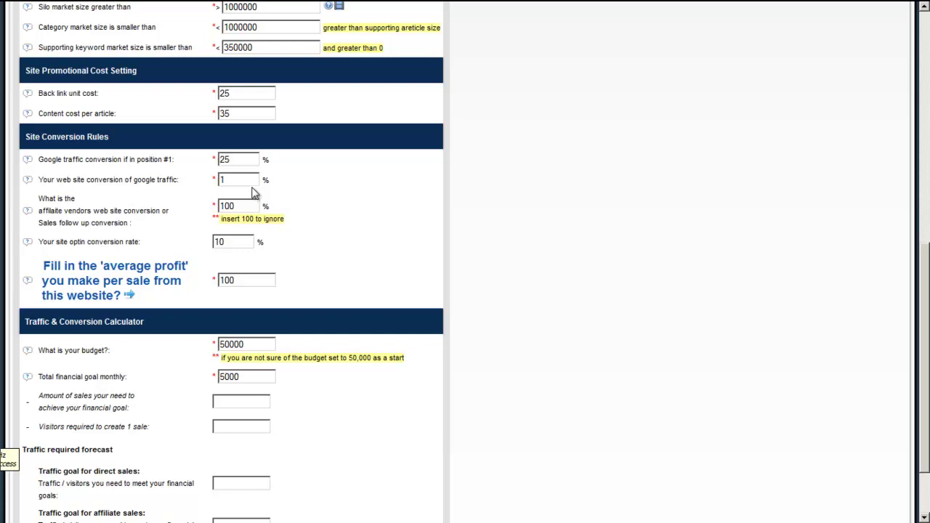
pyautogui.click(227, 178)
pyautogui.doubleClick(228, 178)
pyautogui.click(237, 179)
pyautogui.doubleClick(235, 180)
pyautogui.write('.05')
pyautogui.moveTo(239, 180); pyautogui.dragTo(209, 181)
pyautogui.write('1')
# Set the average profit made per sale from this website to 47.00.
pyautogui.doubleClick(244, 206)
pyautogui.click(241, 278)
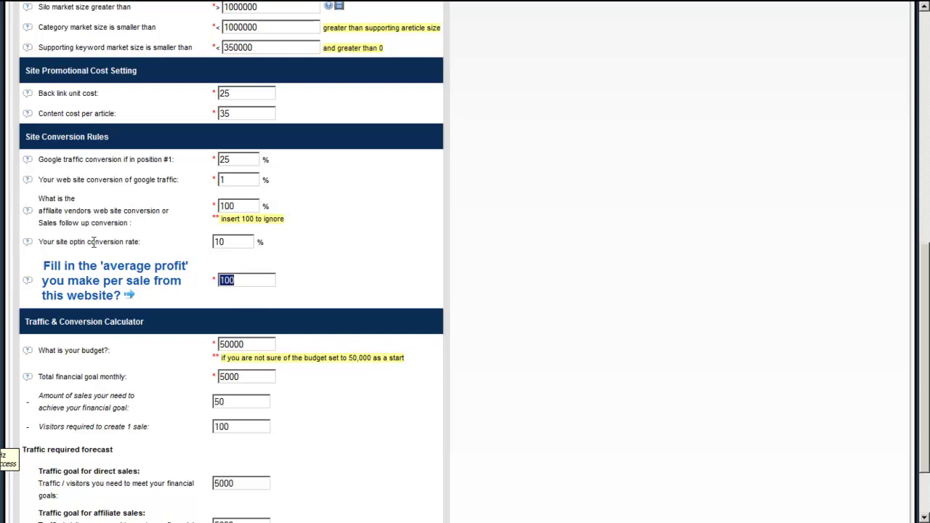
pyautogui.click(233, 242)
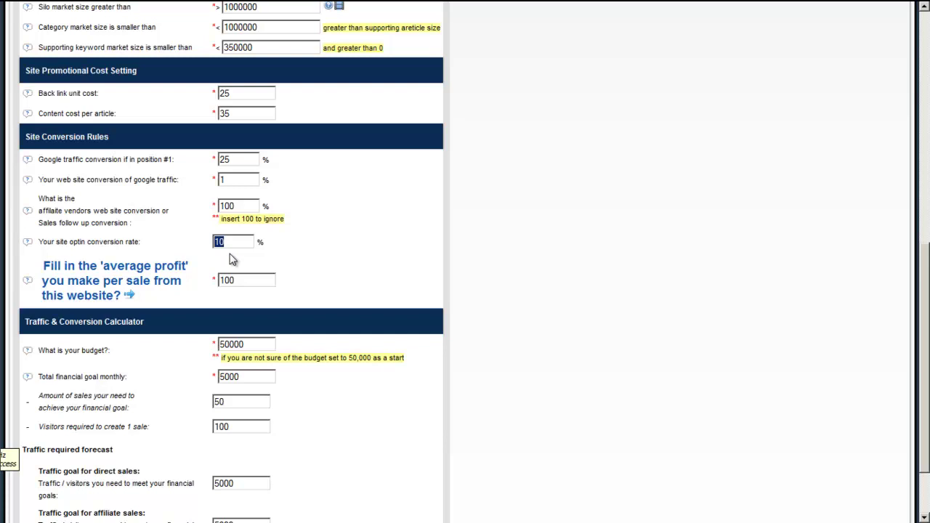
pyautogui.click(230, 242)
pyautogui.doubleClick(220, 242)
pyautogui.click(241, 280)
pyautogui.moveTo(242, 279); pyautogui.dragTo(190, 283)
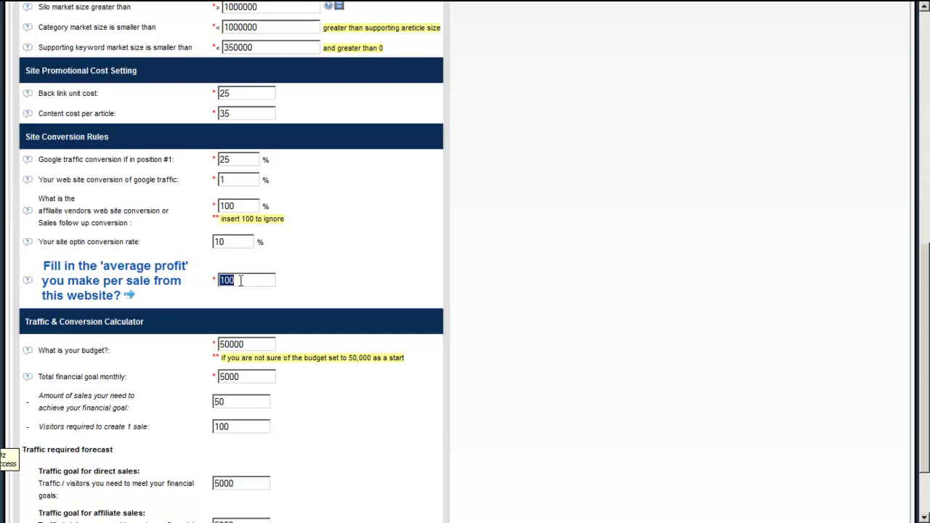
pyautogui.write('47')
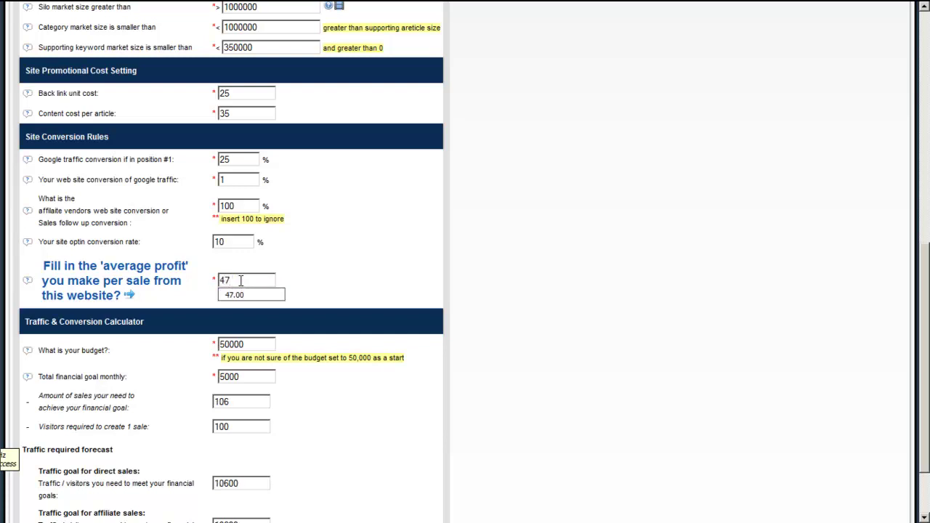
pyautogui.press('BackSpace')
pyautogui.press('BackSpace')
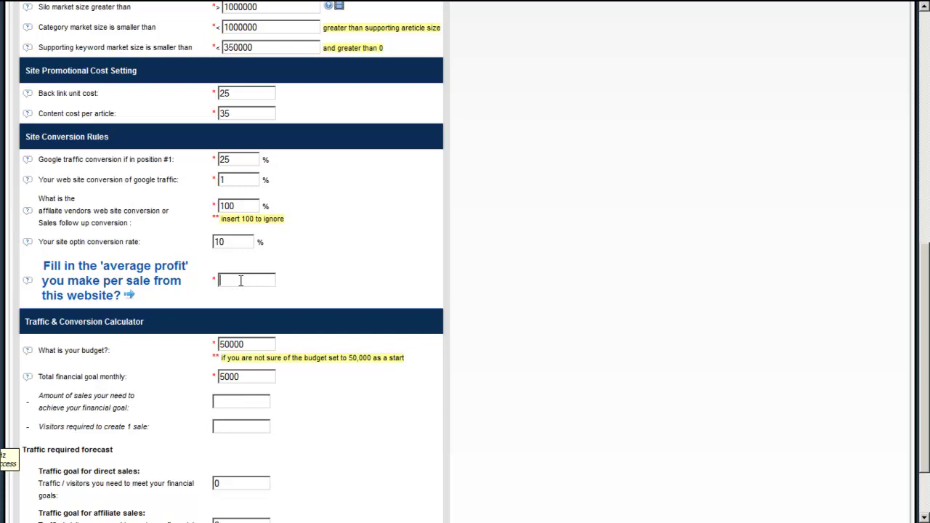
pyautogui.write('47')
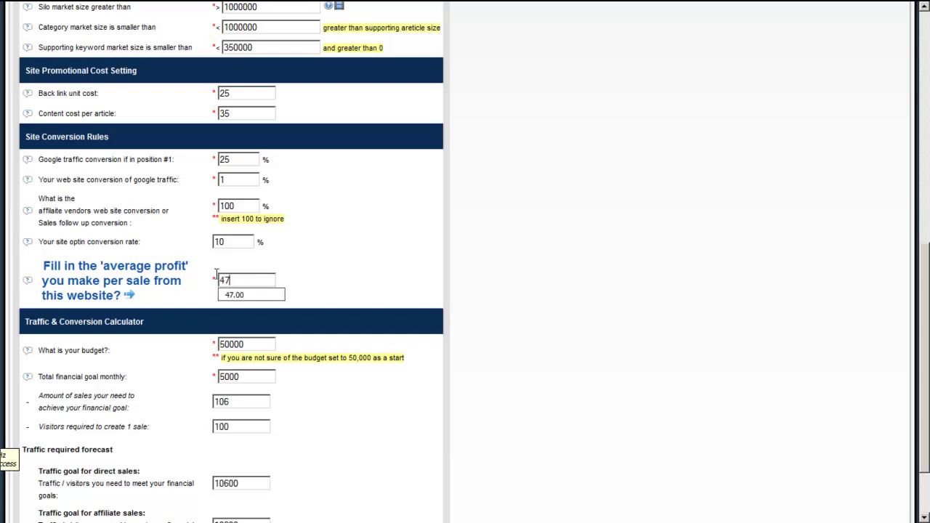
pyautogui.click(244, 295)
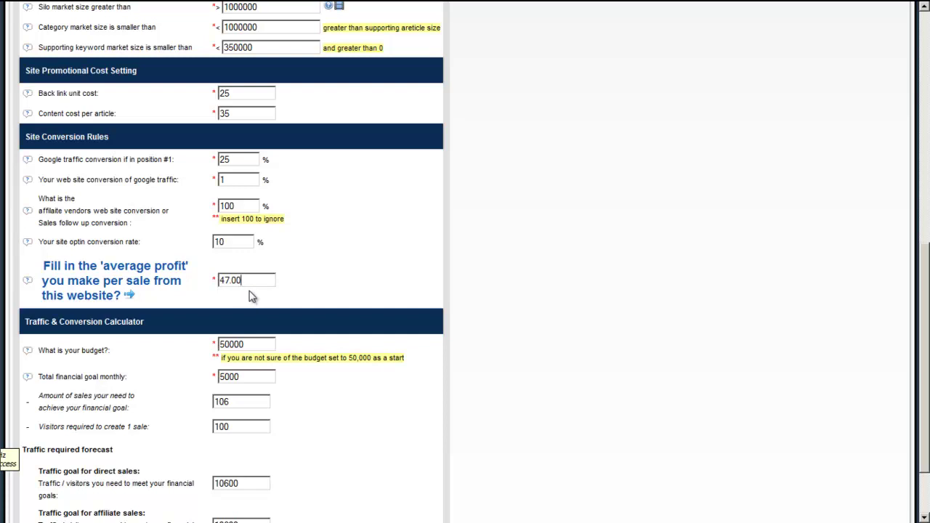
# Examine the budget, monthly financial goal, sales needed, visitors per sale and the traffic goal for direct sales in the calculator.
pyautogui.doubleClick(243, 280)
pyautogui.click(247, 336)
pyautogui.moveTo(251, 345); pyautogui.dragTo(216, 345)
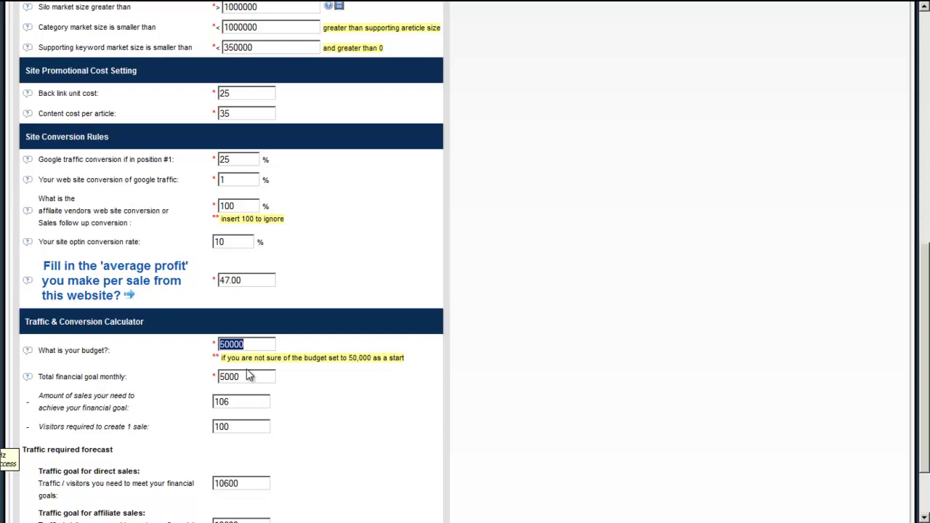
pyautogui.click(249, 376)
pyautogui.moveTo(244, 375); pyautogui.dragTo(201, 375)
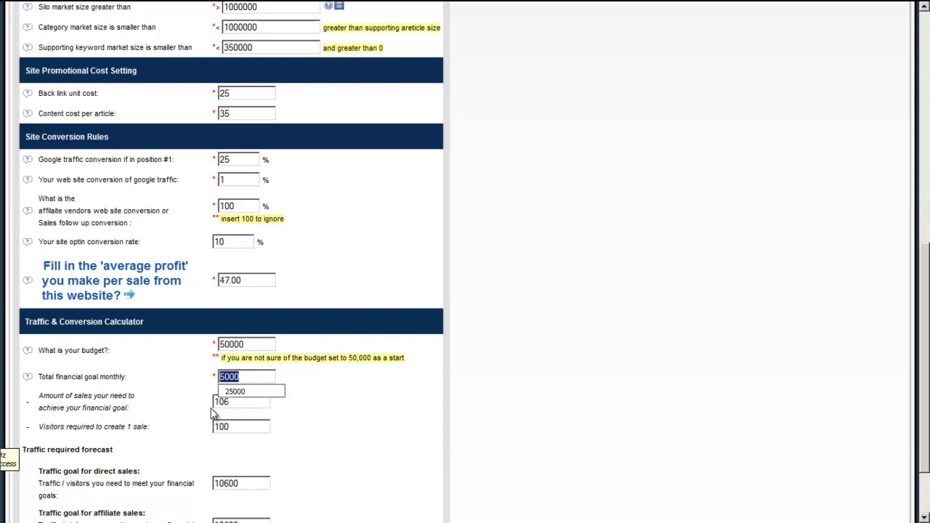
pyautogui.click(203, 382)
pyautogui.moveTo(232, 401); pyautogui.dragTo(216, 402)
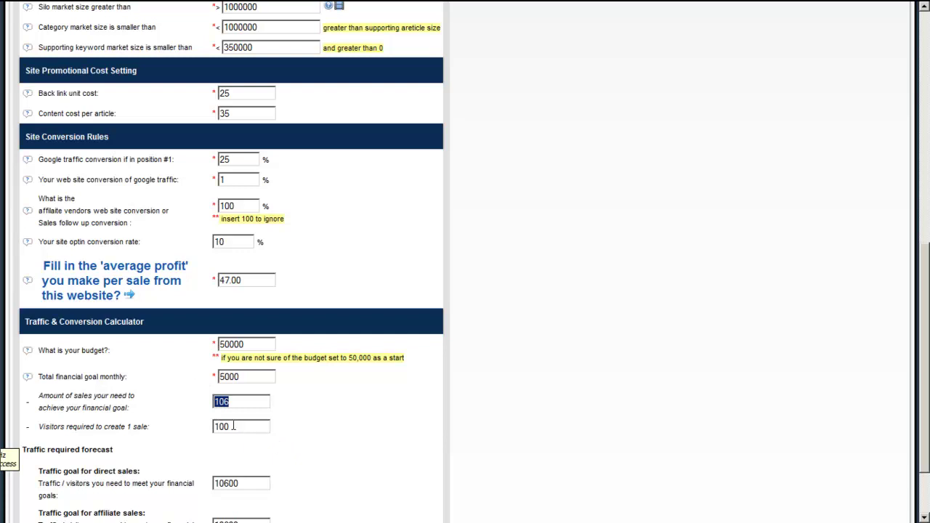
pyautogui.press('Tab')
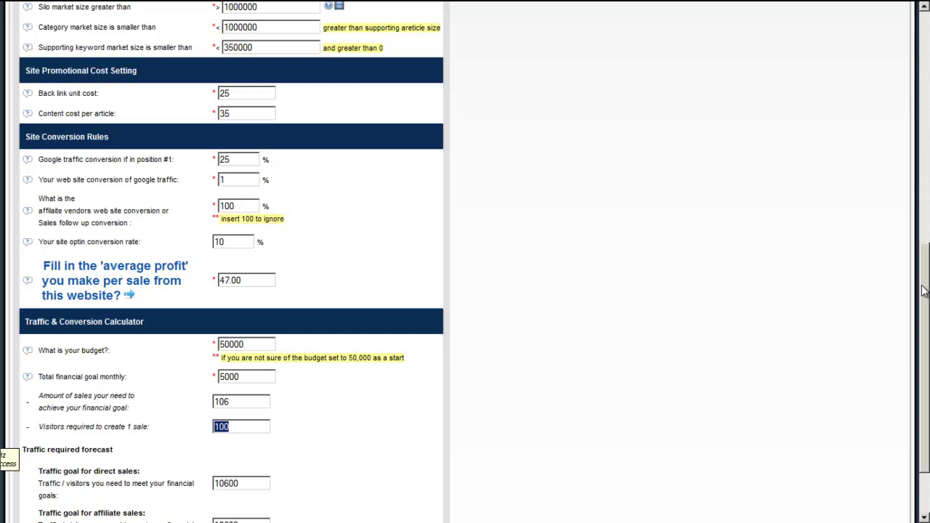
pyautogui.scroll(-2, 922, 292)
pyautogui.moveTo(240, 404); pyautogui.dragTo(201, 407)
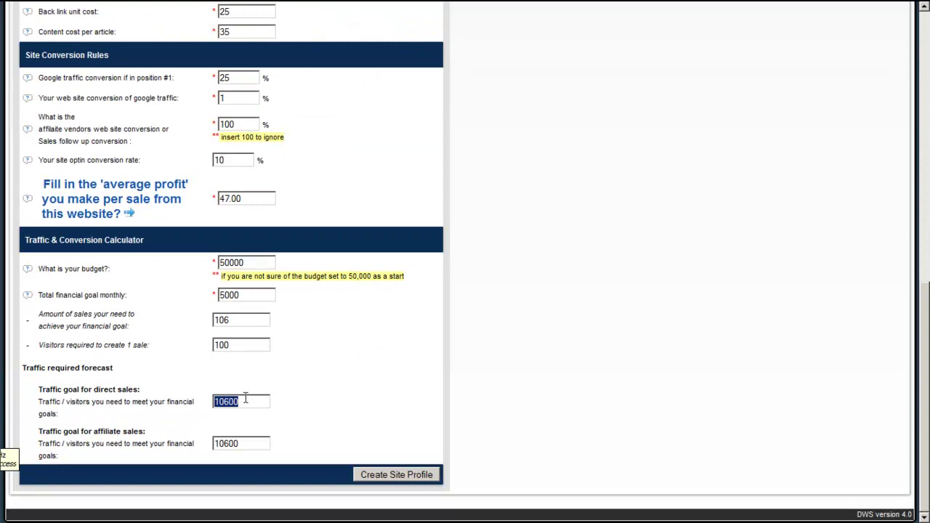
# Try a 30 % affiliate vendor conversion to check the affiliate sales traffic goal, and set it back to 100 %.
pyautogui.moveTo(242, 125); pyautogui.dragTo(215, 125)
pyautogui.write('30')
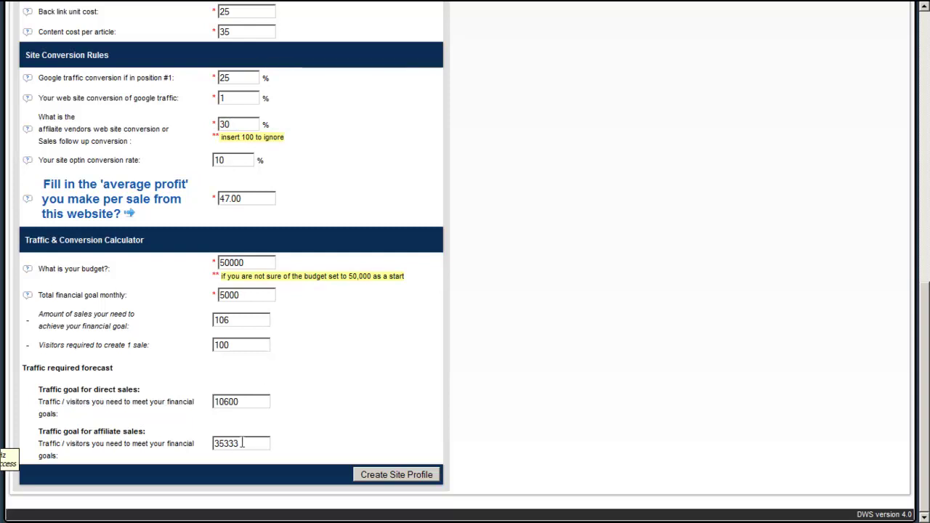
pyautogui.moveTo(242, 442); pyautogui.dragTo(202, 438)
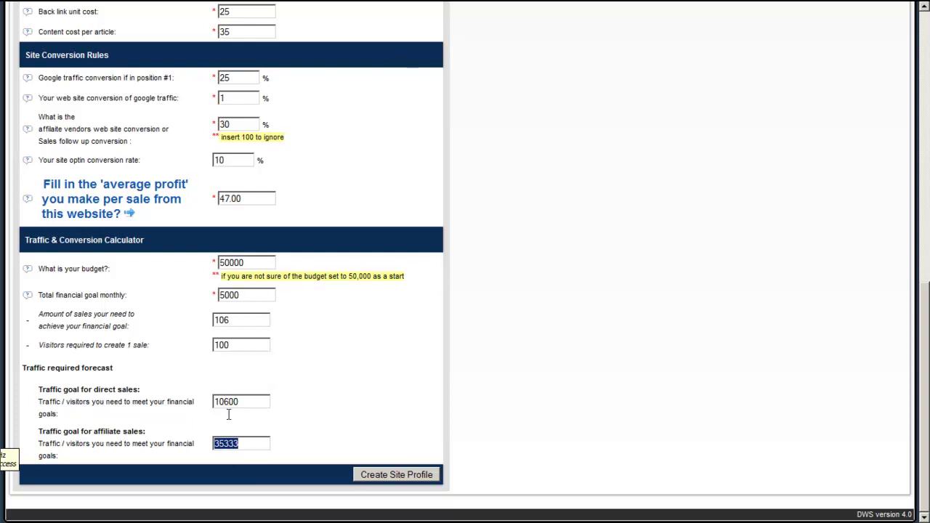
pyautogui.moveTo(233, 124); pyautogui.dragTo(214, 130)
pyautogui.write('100')
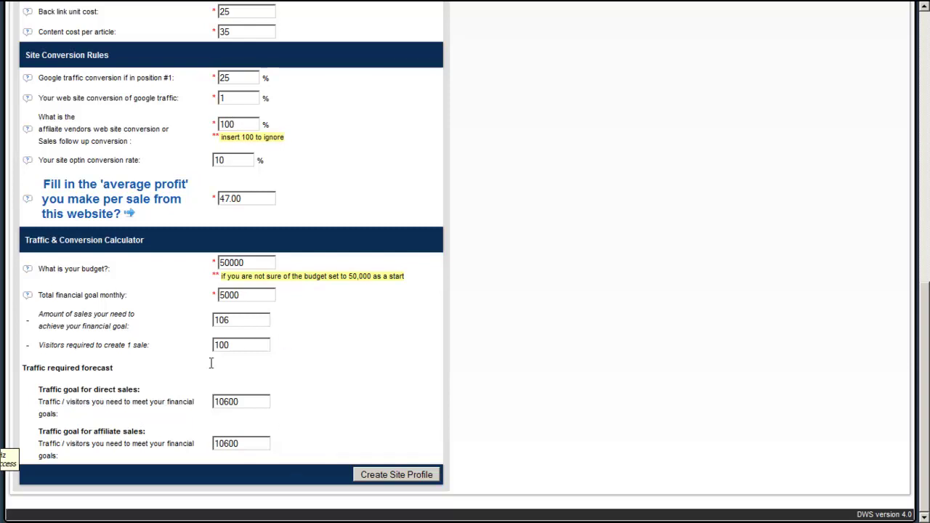
# Create the site profile and expand the Permaculture Courses empire in the empires list to show its project.
pyautogui.click(397, 475)
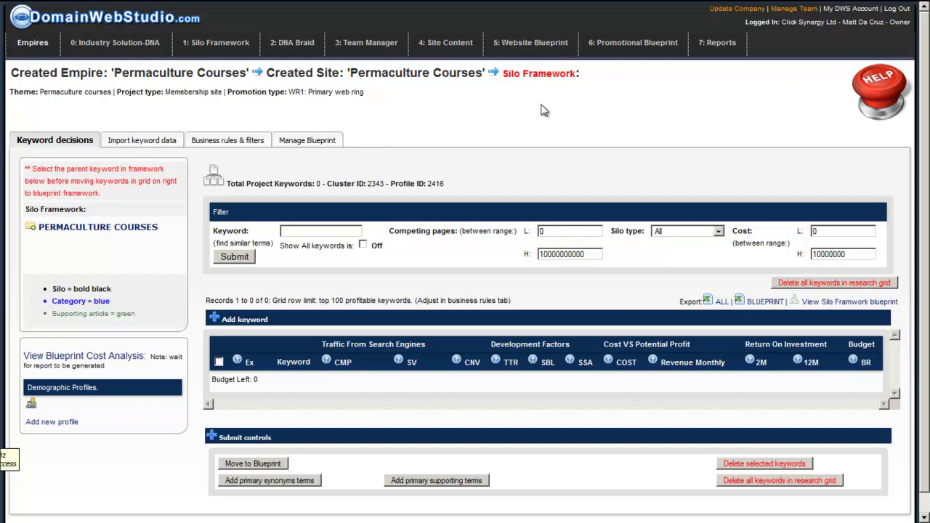
pyautogui.moveTo(32, 43)
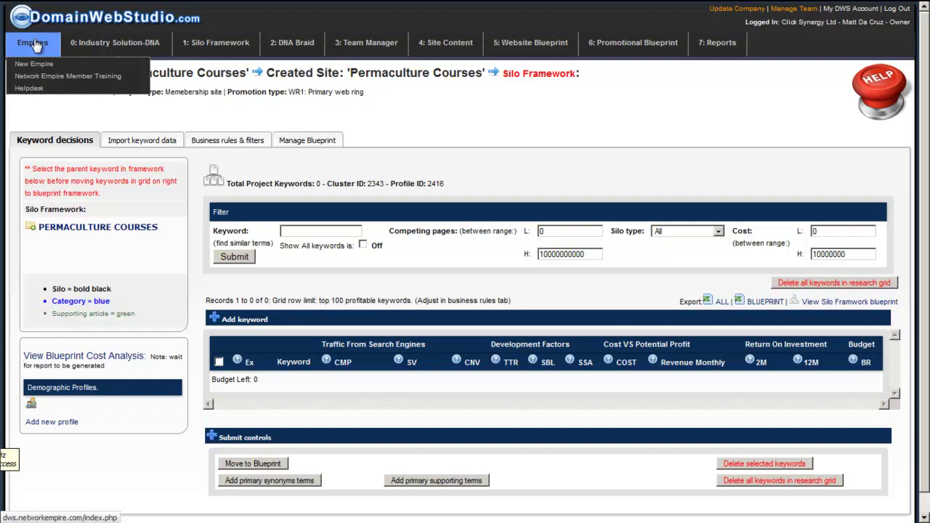
pyautogui.click(34, 44)
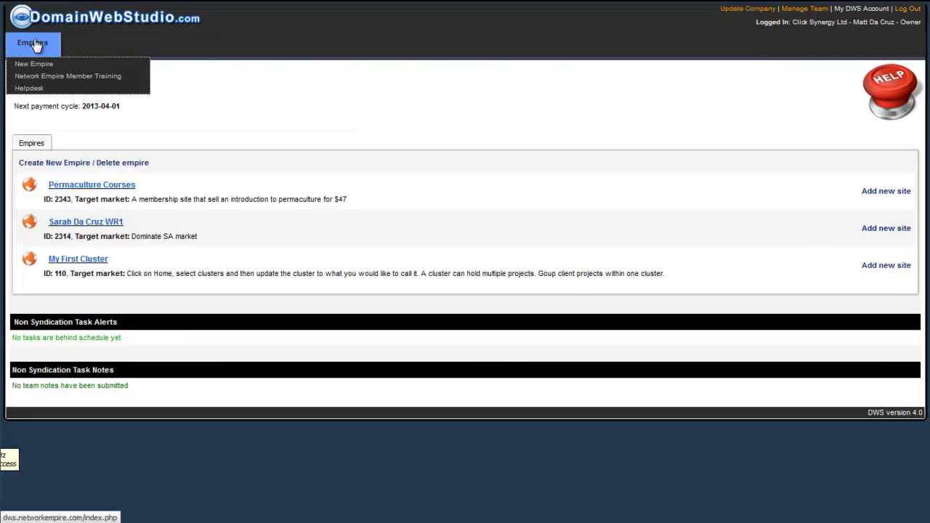
pyautogui.click(92, 188)
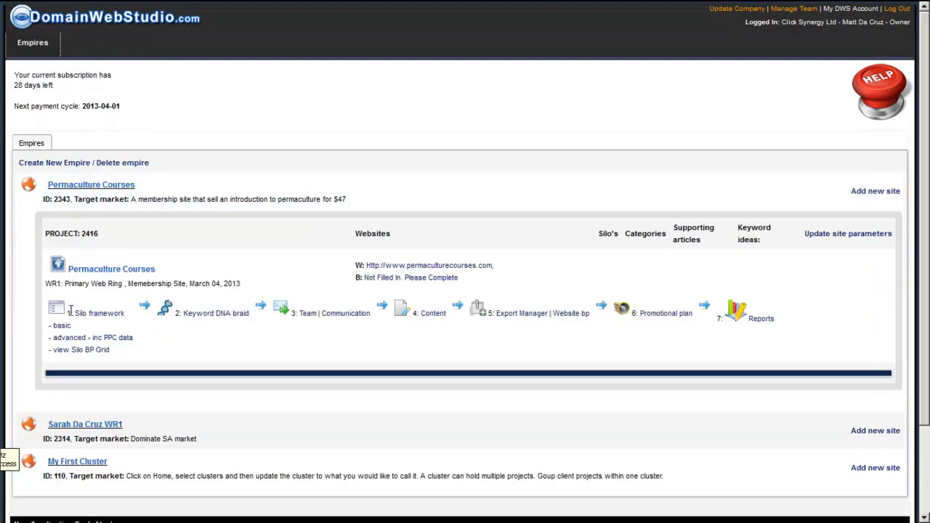